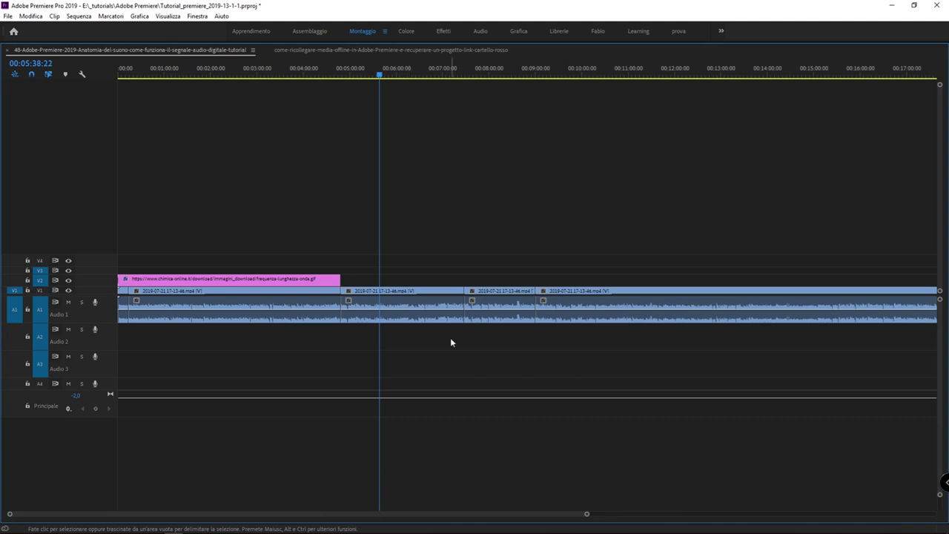
Expand the audio tracks, then collapse them and enlarge the video tracks to show clip thumbnails.
key("alt+equal")
key("alt+equal")
key("alt+equal")
key("alt+equal")
key("alt+equal")
key("alt+minus")
key("alt+minus")
key("alt+minus")
key("alt+minus")
key("ctrl+equal")
key("ctrl+equal")
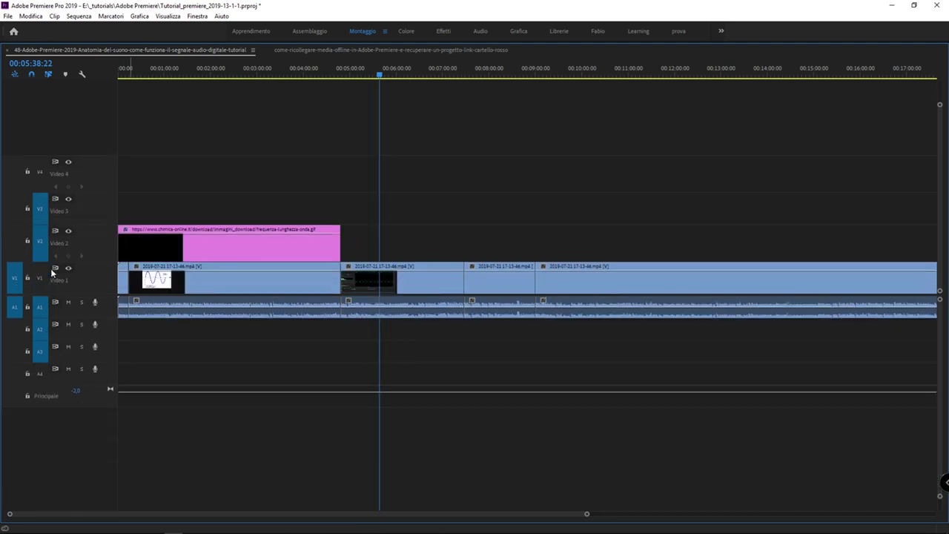
key("ctrl+minus")
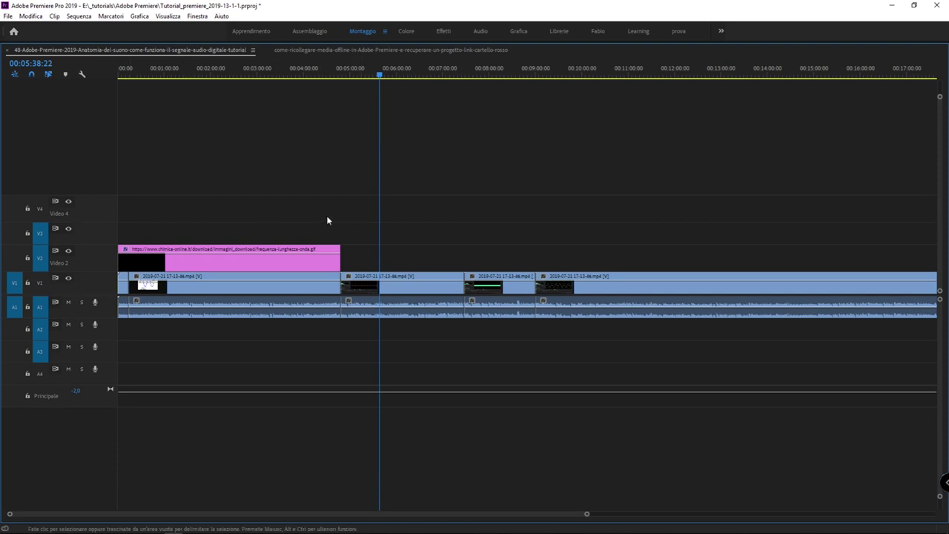
Select the second and third linked clips, then turn off Linked Selection.
left_click(400, 275)
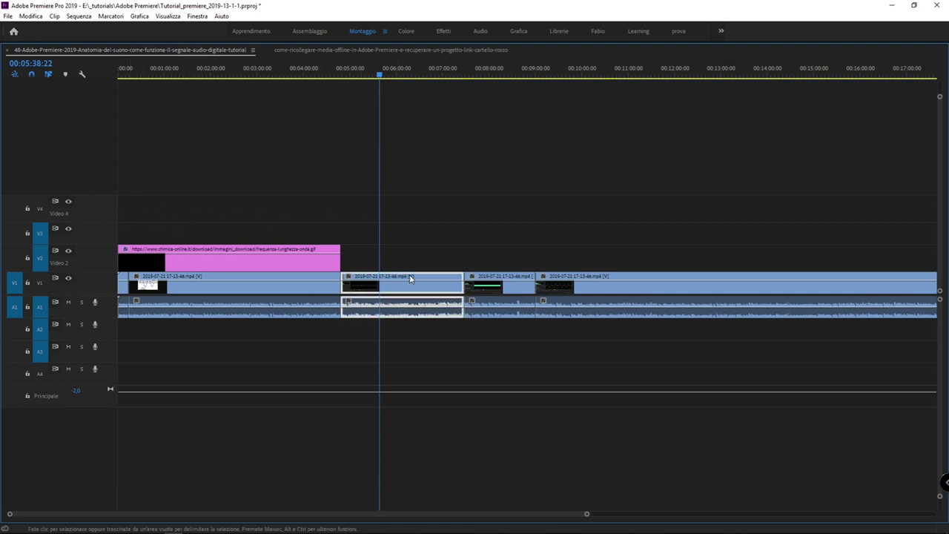
left_click(486, 282)
left_click(49, 74)
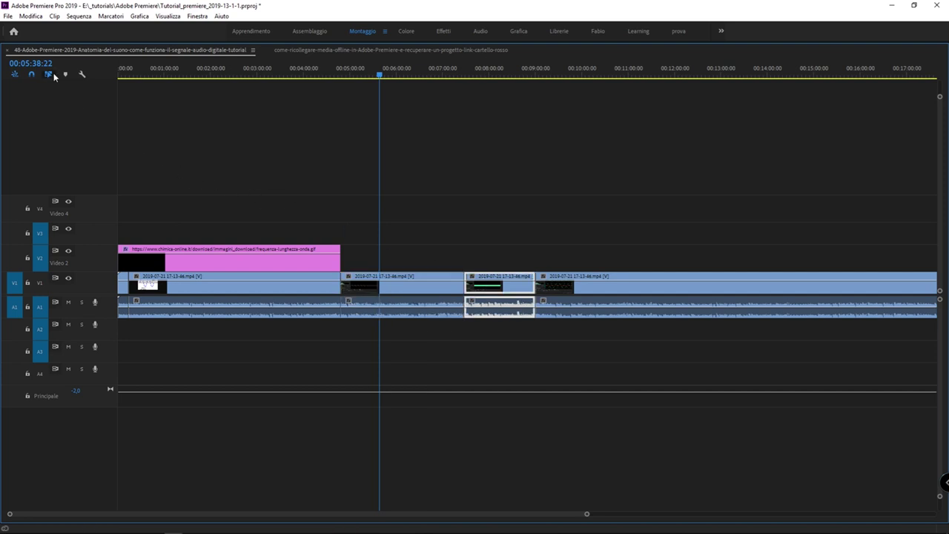
left_click(345, 180)
Select only the video parts of the Video 1 clips, one at a time.
left_click(497, 276)
left_click(595, 280)
left_click(510, 280)
left_click(424, 276)
Select the second, third and last A1 audio clips on their own, then deselect all.
left_click(397, 317)
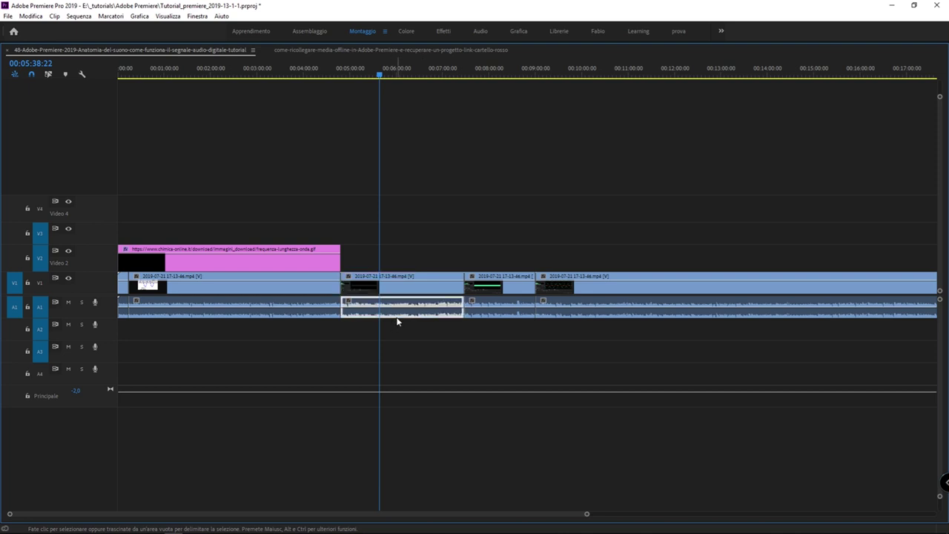
left_click(514, 315)
left_click(561, 312)
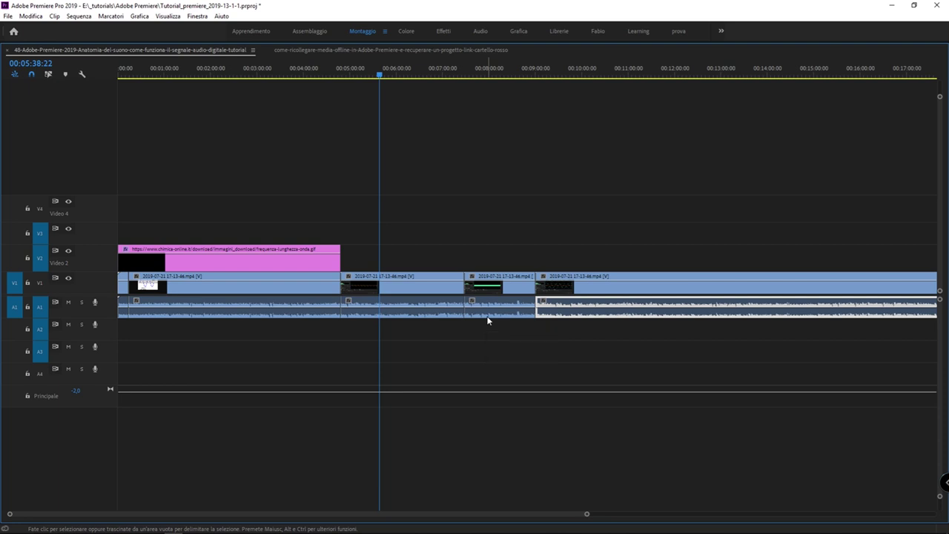
left_click(488, 320)
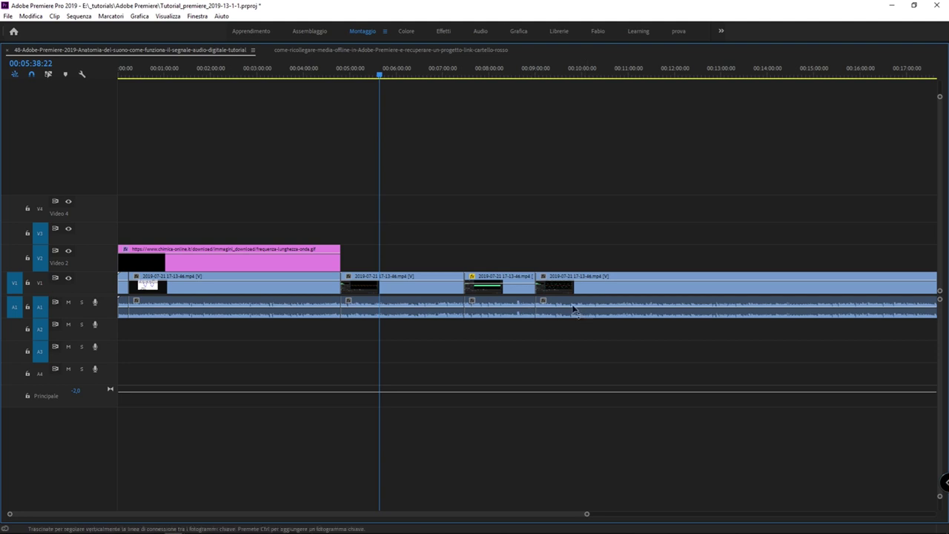
mouse_move(429, 341)
left_mouse_down()
mouse_move(609, 301)
mouse_move(596, 330)
left_mouse_up()
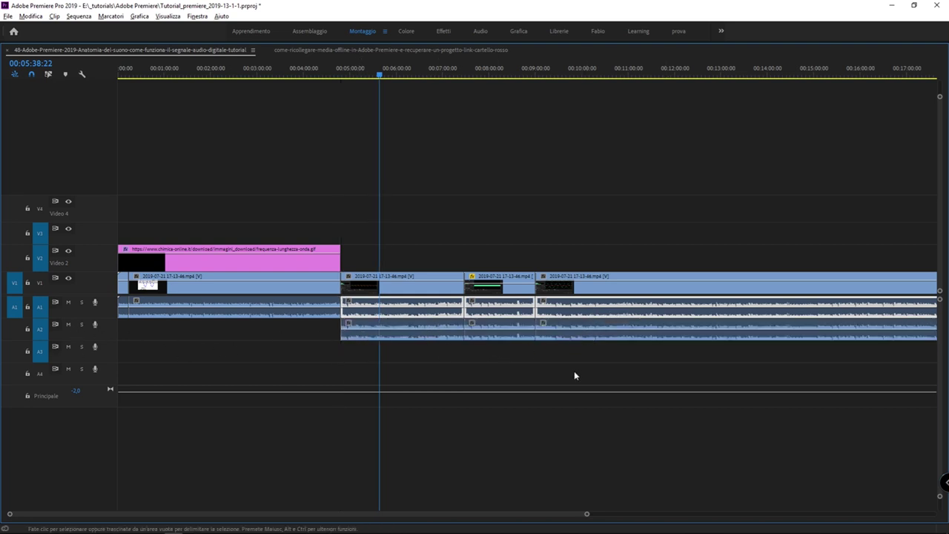
left_click(451, 334)
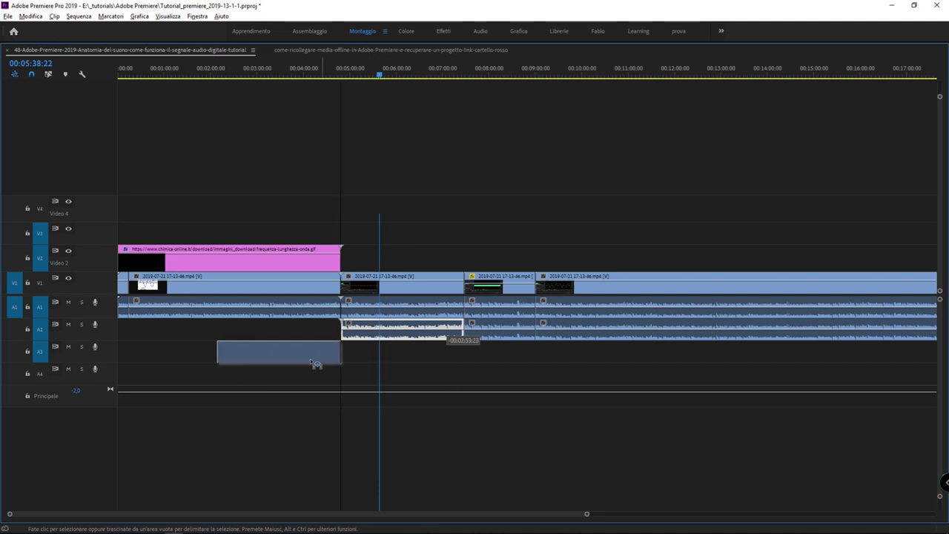
left_click_drag(387, 362, 328, 371, "alt")
left_click_drag(552, 362, 300, 309)
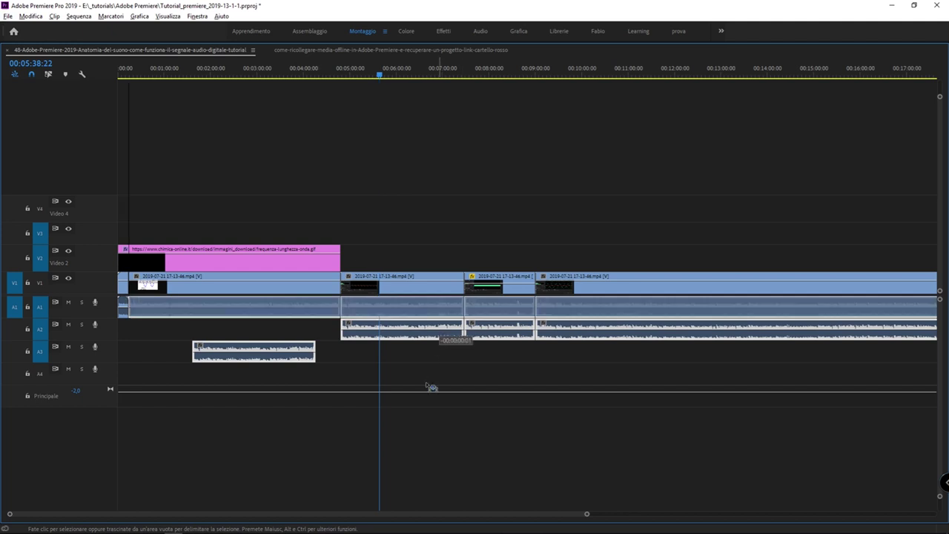
left_click_drag(441, 339, 430, 378, "alt")
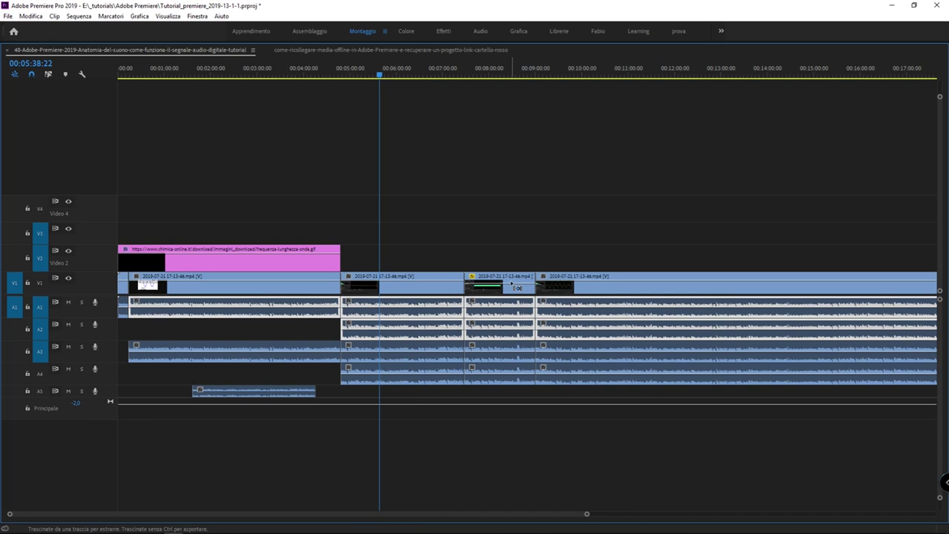
key("ctrl+z")
key("ctrl+z")
key("ctrl+z")
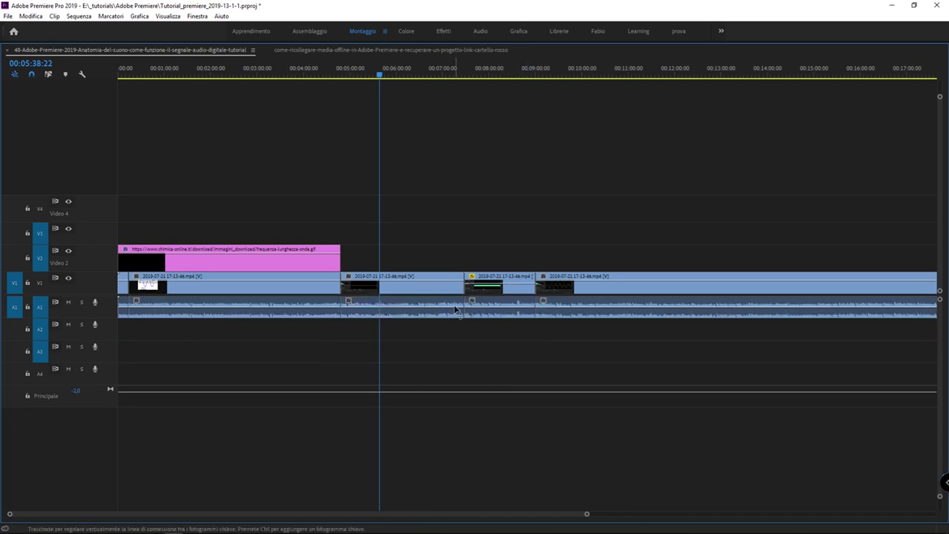
left_click(418, 279)
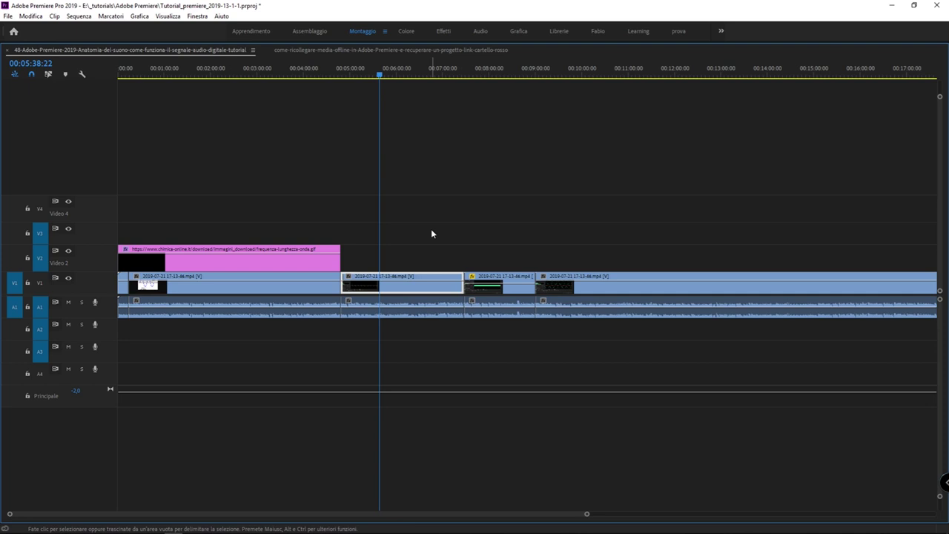
left_click(447, 315)
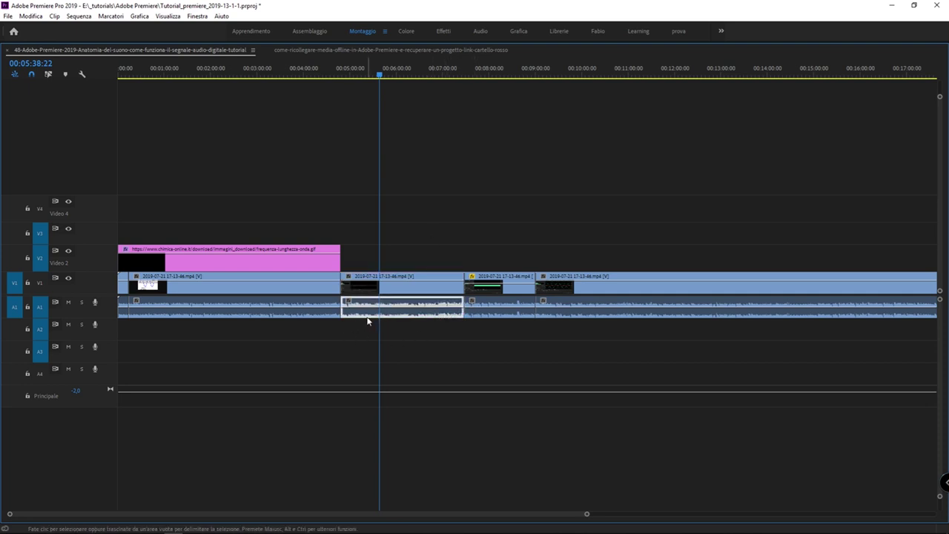
key("alt")
left_click_drag(382, 317, 352, 338, "alt")
left_click(406, 336)
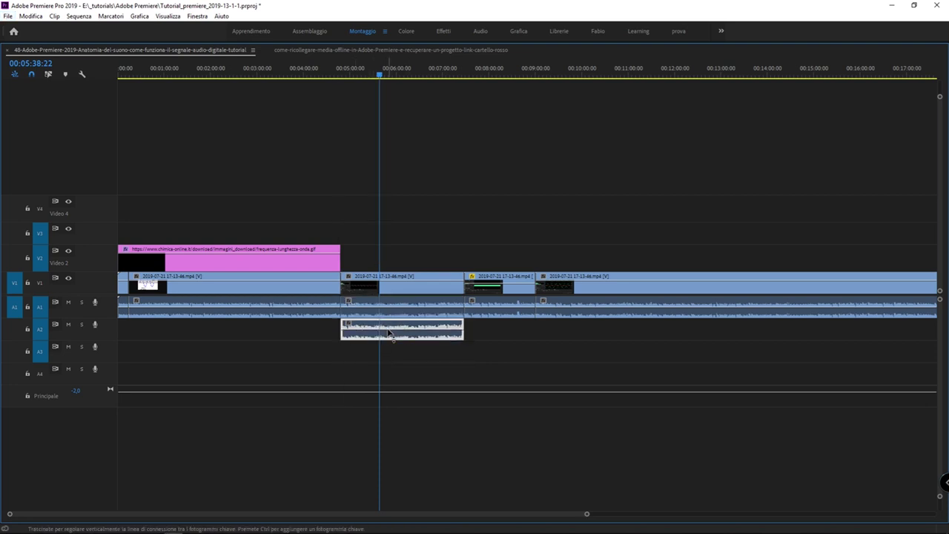
left_click(387, 304)
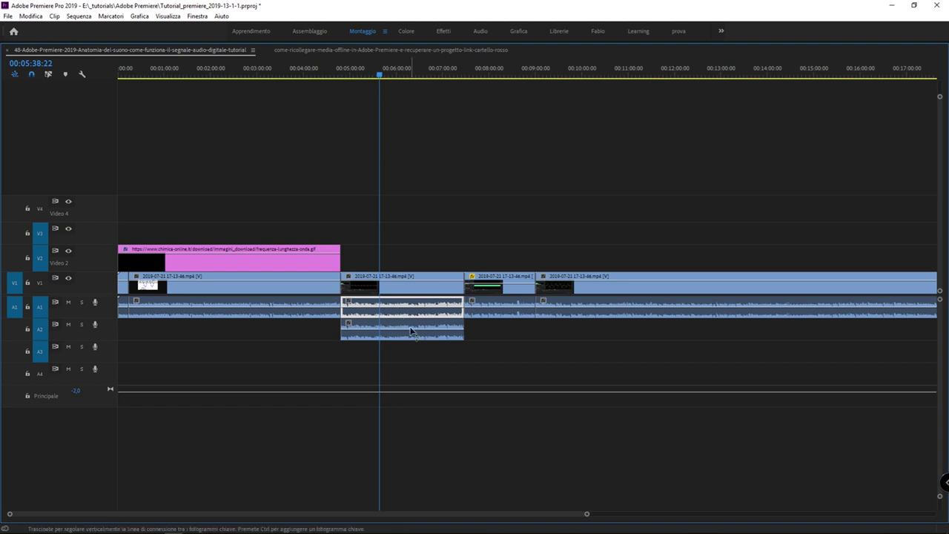
key("ctrl+z")
left_click(448, 330)
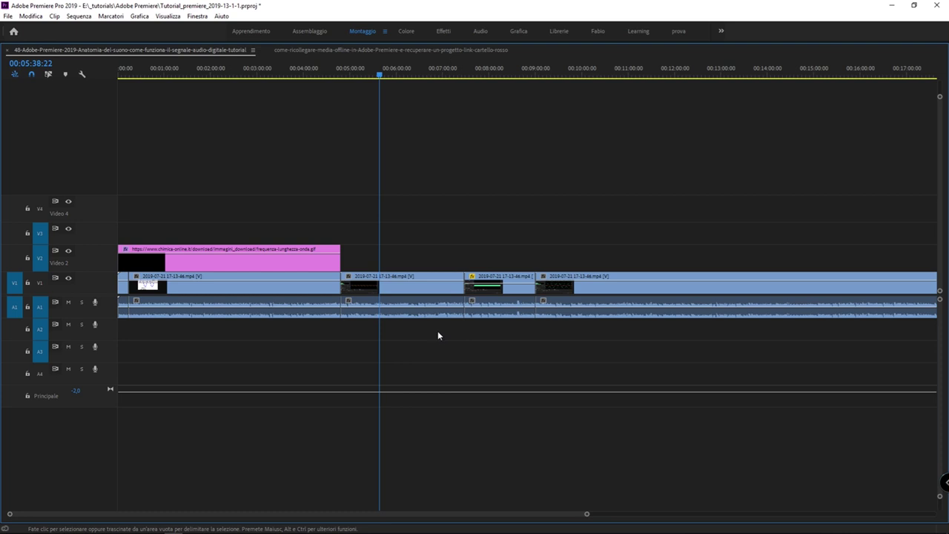
Select A1 audio clips individually, marquee-select V1/V2 video and all A1 audio, then clear the selection.
left_click(405, 316)
left_click(506, 316)
left_click(574, 316)
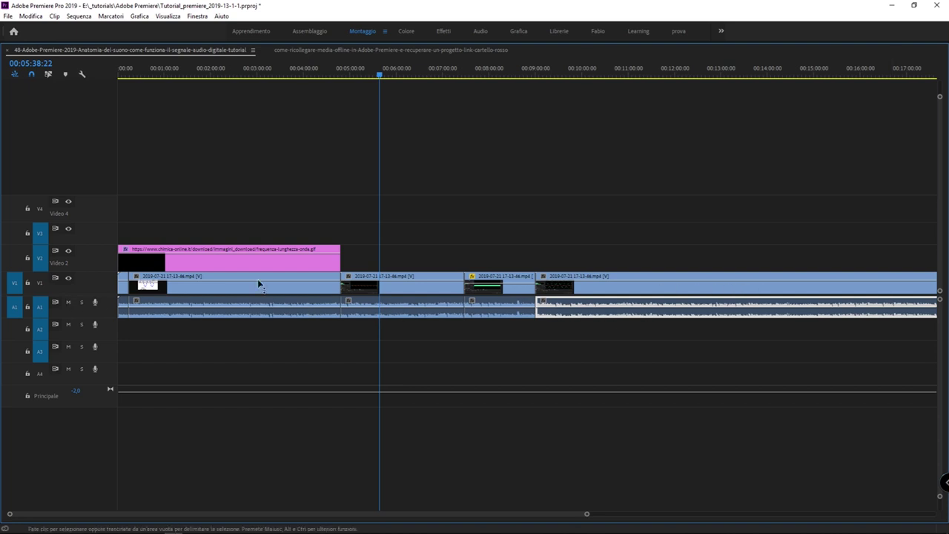
left_click_drag(126, 138, 891, 289)
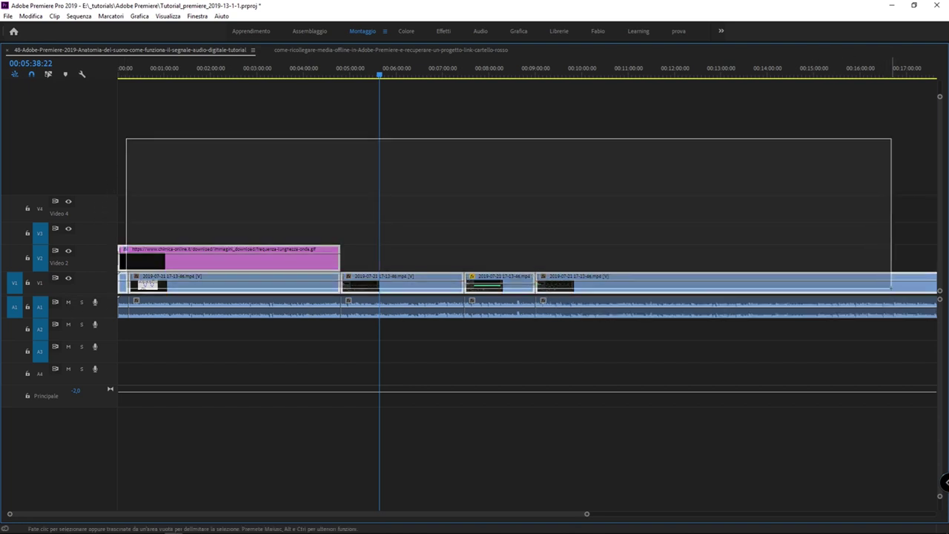
left_click_drag(917, 377, 222, 311)
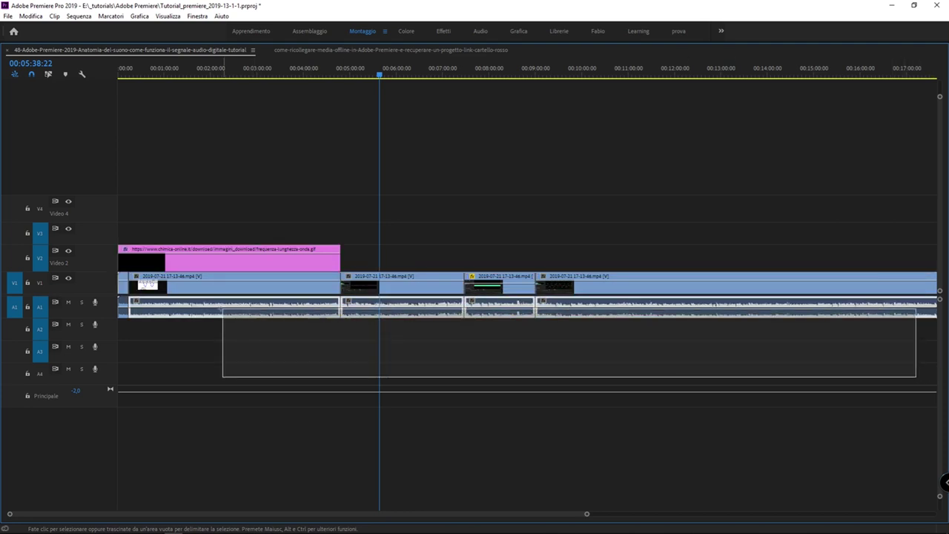
left_click(282, 350)
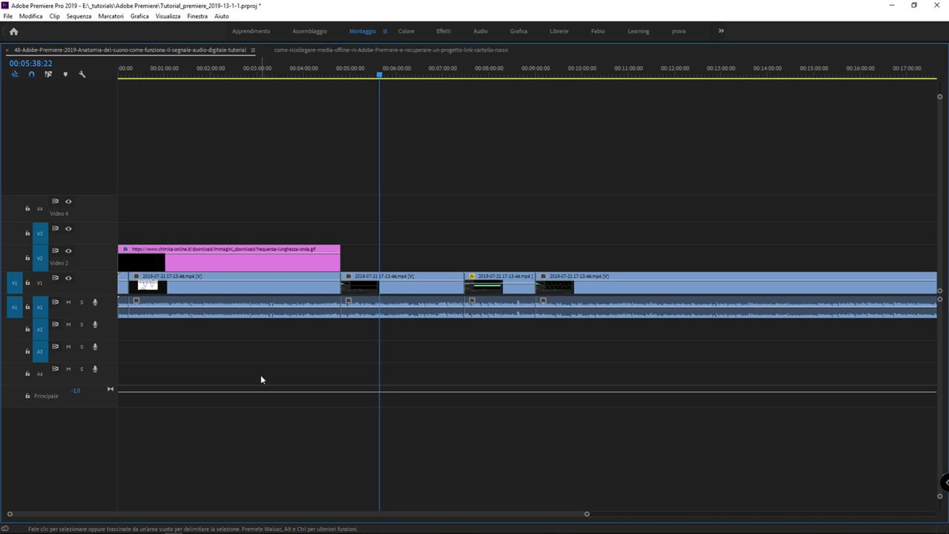
left_click(611, 73)
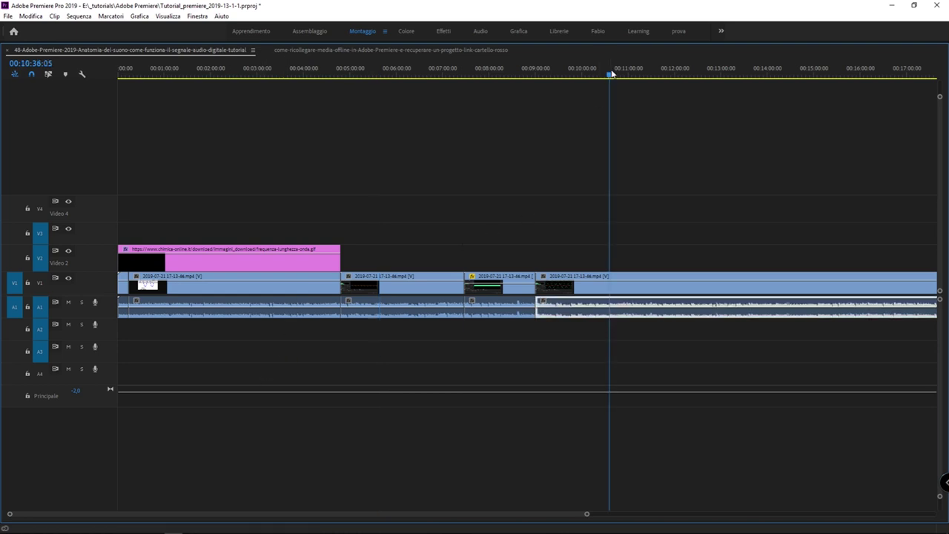
left_click(366, 341)
left_click(385, 315)
left_click(486, 310)
left_click(552, 308)
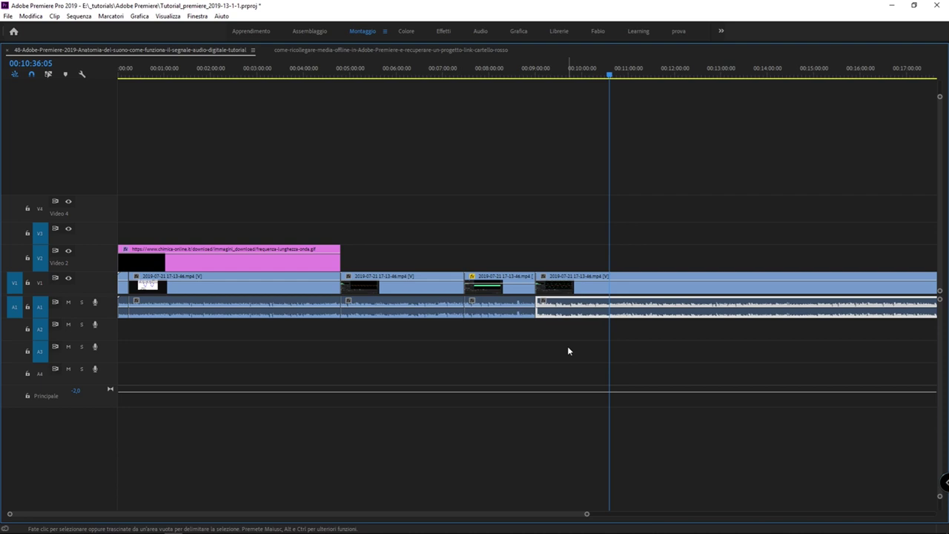
left_click(568, 347)
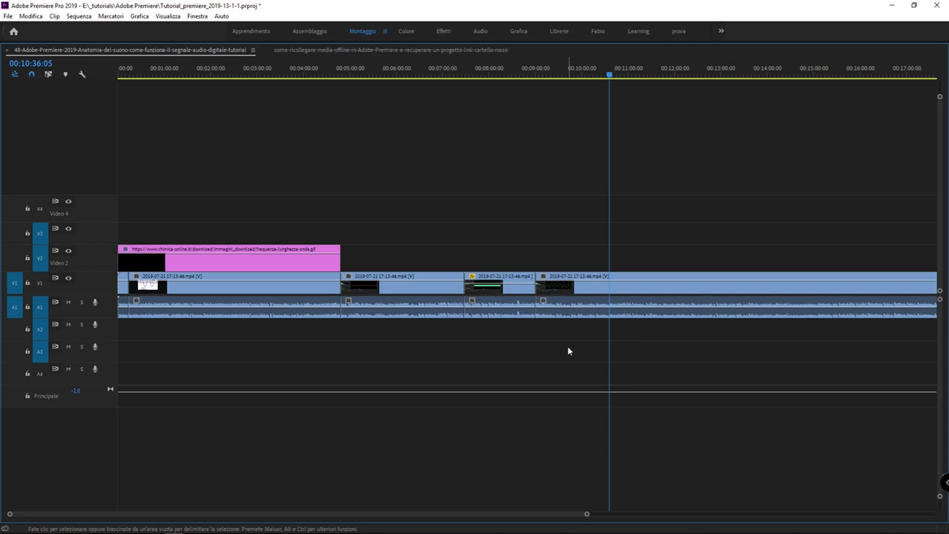
Zoom in at the playhead and select the Audio 1 clips singly and together, then deselect.
key("=")
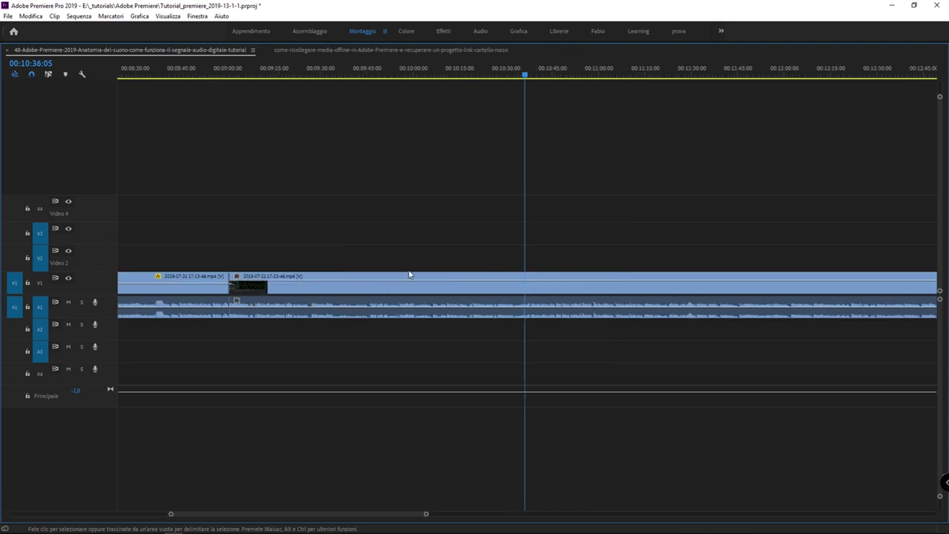
scroll(59, 319, "up", 5, "shift")
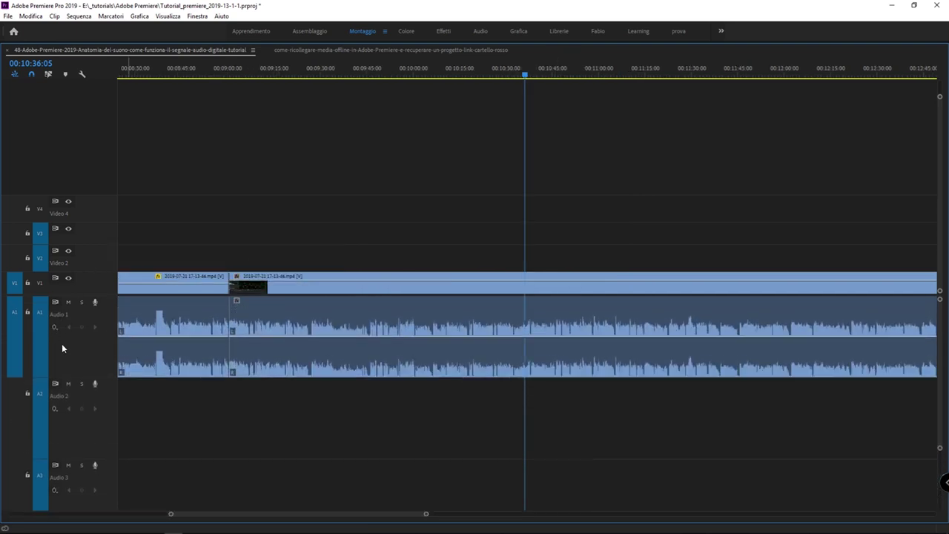
scroll(61, 348, "up", 1, "shift")
left_click(473, 356)
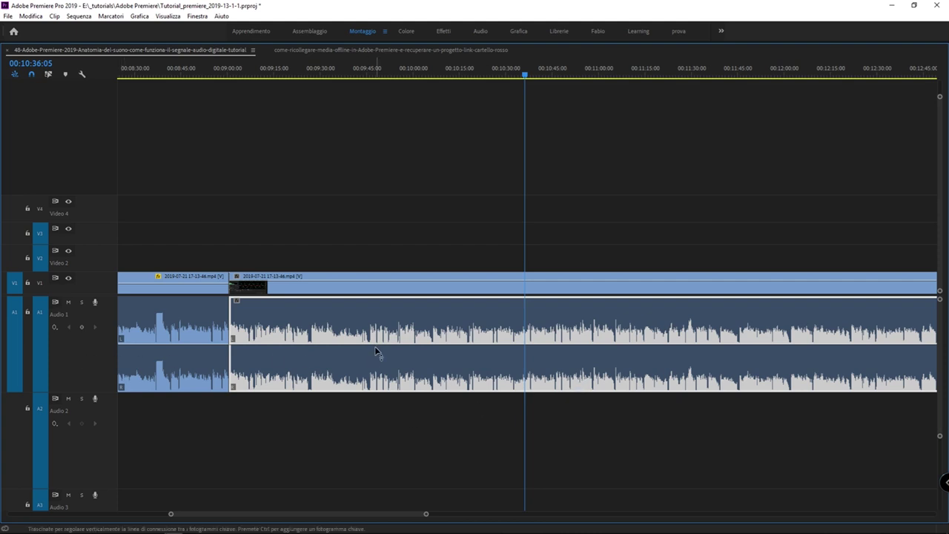
left_click_drag(377, 424, 195, 370)
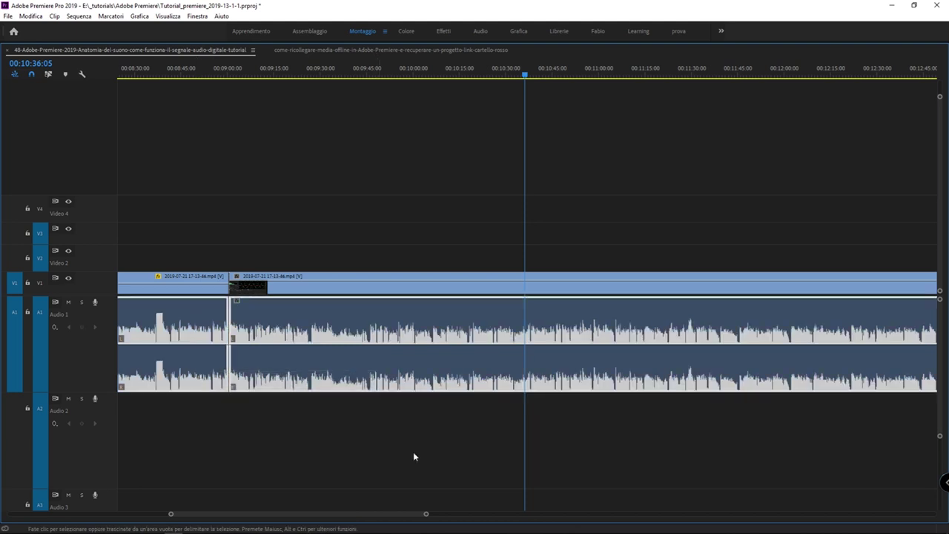
left_click(415, 351)
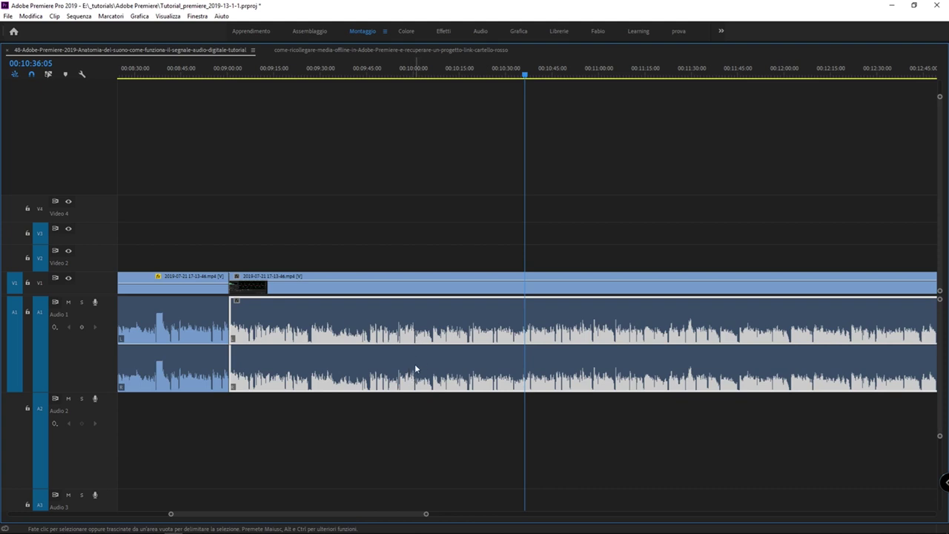
left_click(396, 419)
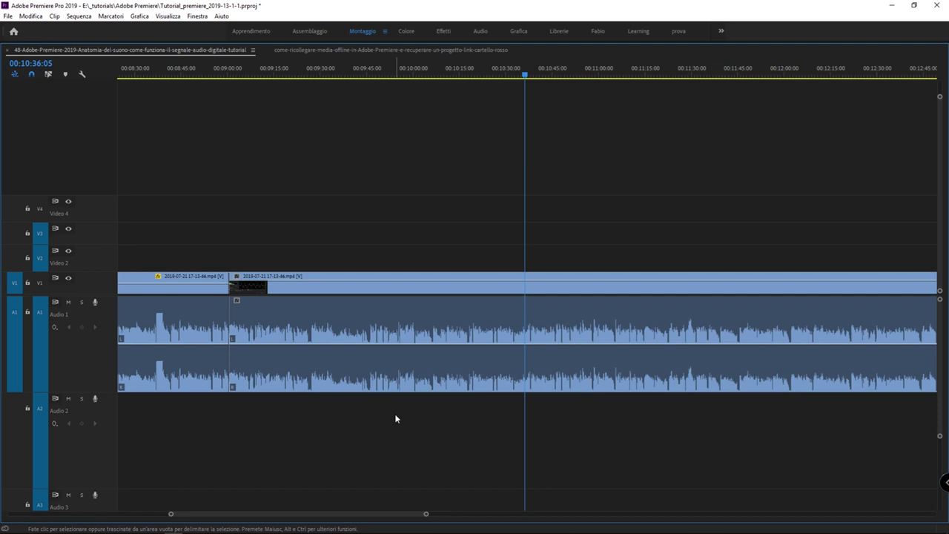
Fit the sequence, zoom in on the middle audio clip near 00:09:00, deselect, and zoom back out.
key("backslash")
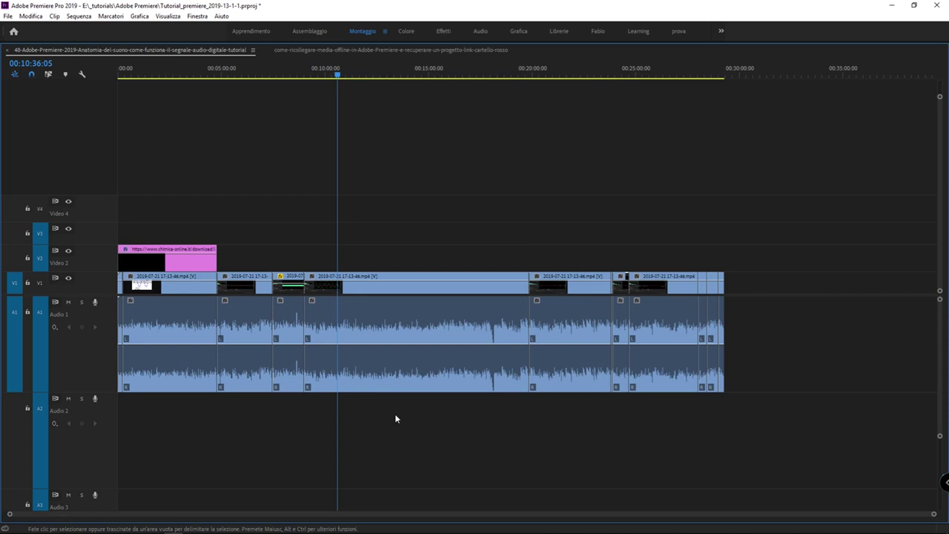
left_click(436, 373)
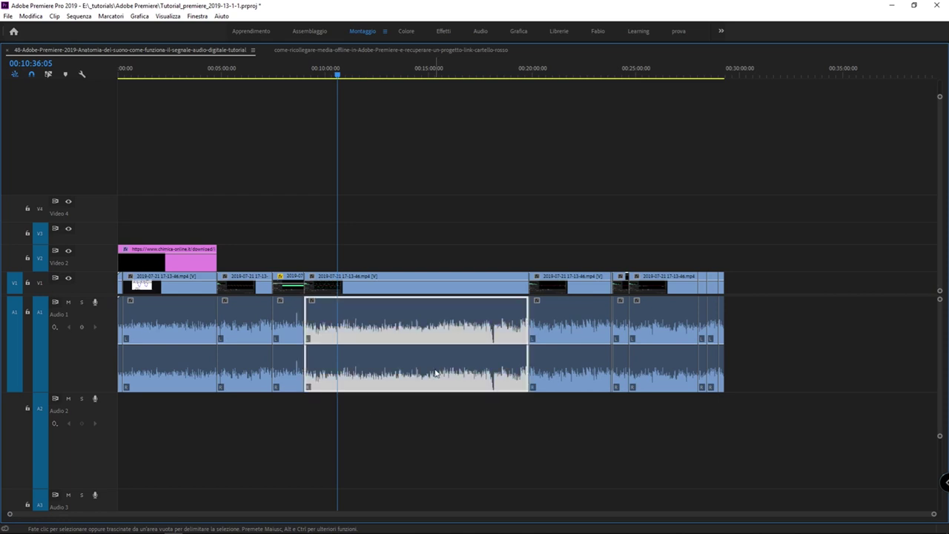
key("equal")
key("equal")
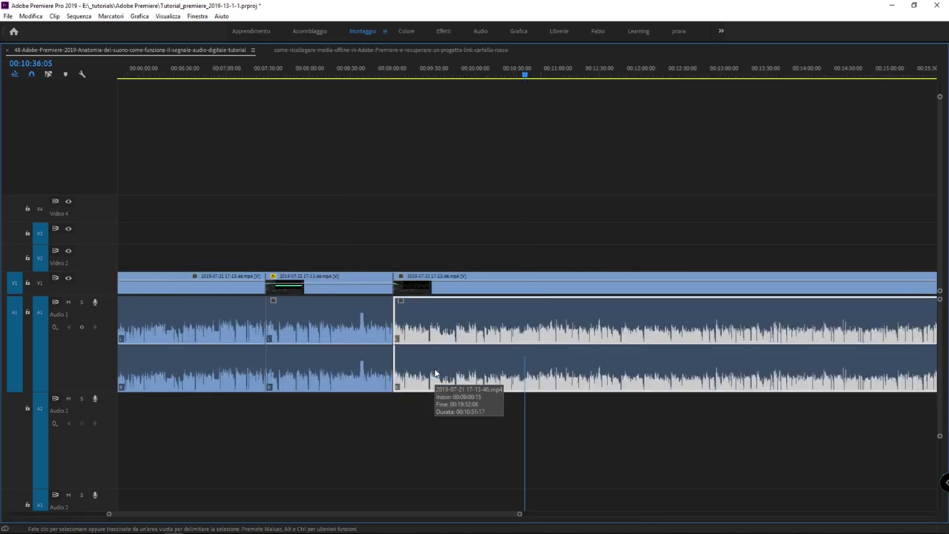
key("equal")
left_click(427, 376)
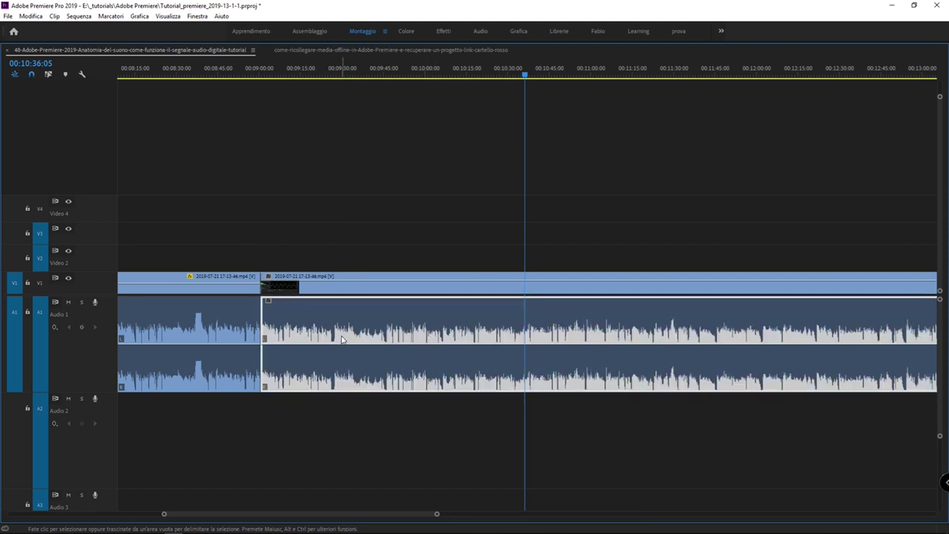
left_click(434, 422)
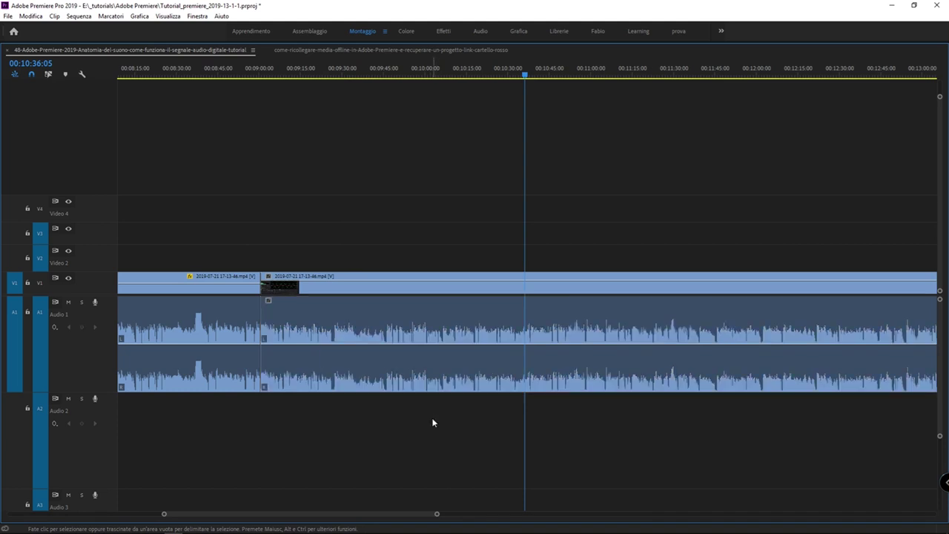
key("minus")
key("minus")
key("minus")
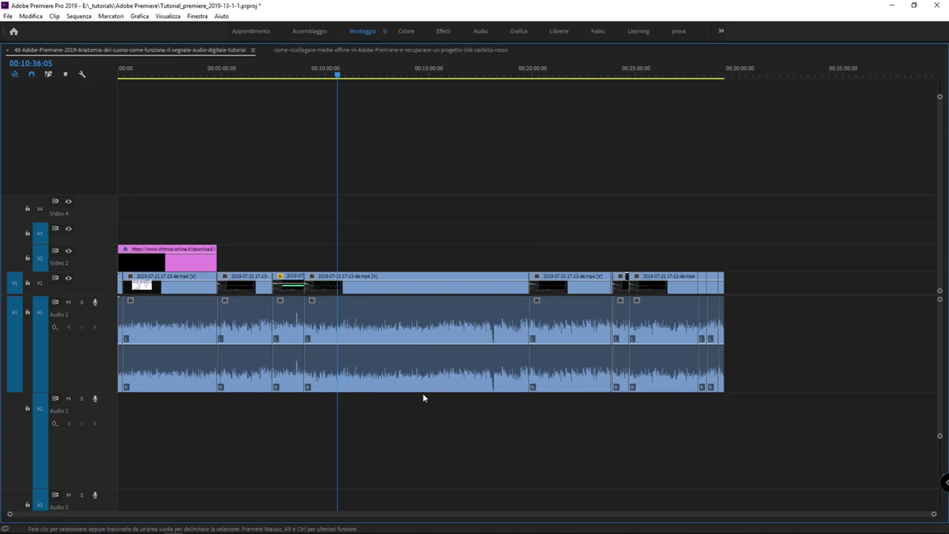
Select the long middle audio clip and the following A1 clips in turn, ending on the middle clip.
left_click(448, 333)
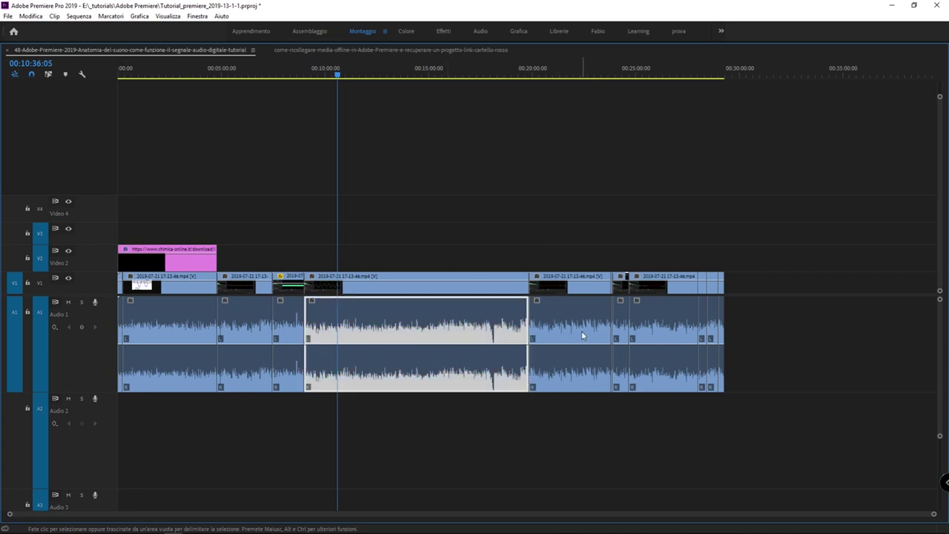
left_click(582, 331)
left_click(660, 322)
left_click(609, 326)
left_click(556, 330)
left_click(443, 327)
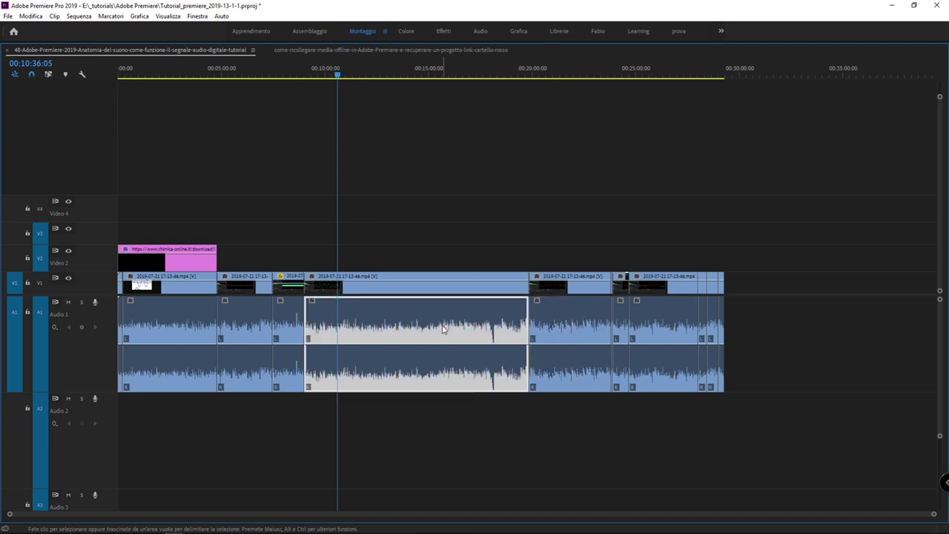
left_click(447, 390)
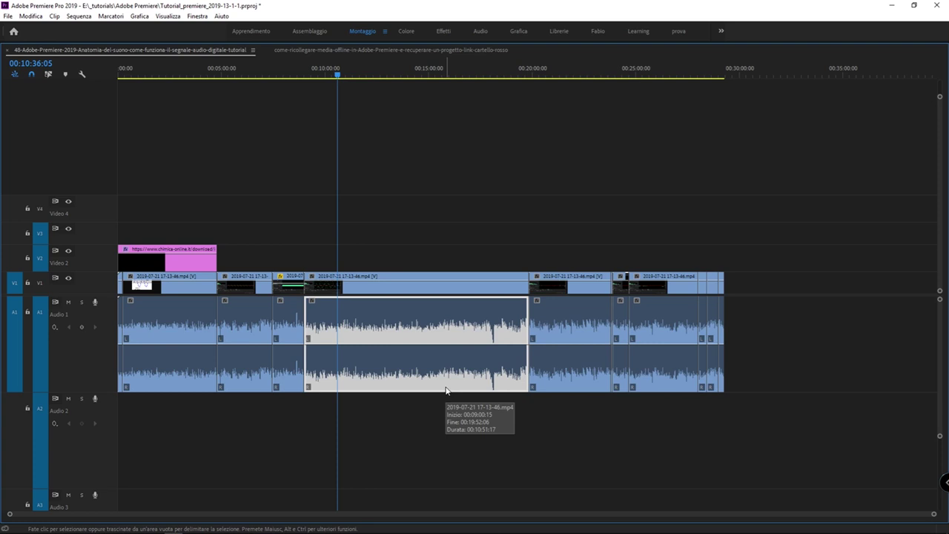
Zoom in, fit the whole sequence with \, and restore the full workspace layout with `.
key("=")
key("=")
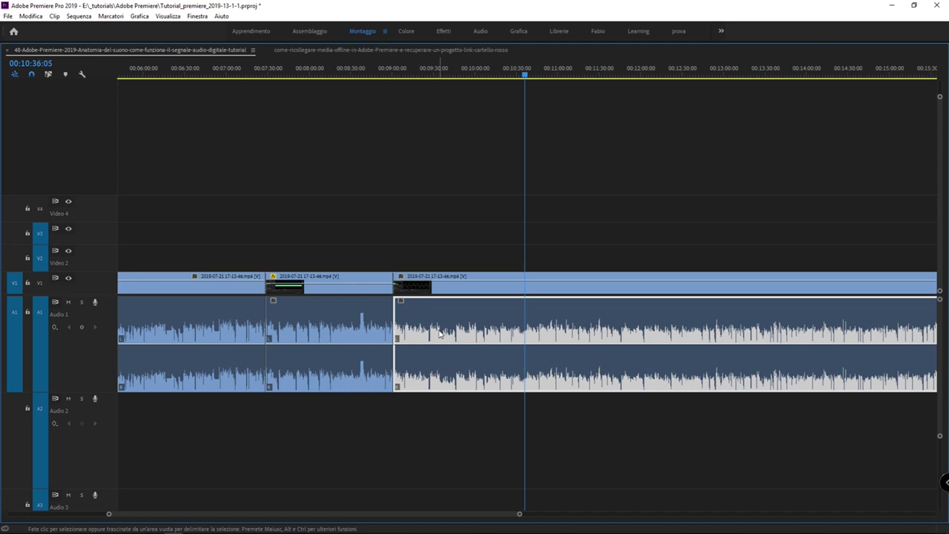
key("backslash")
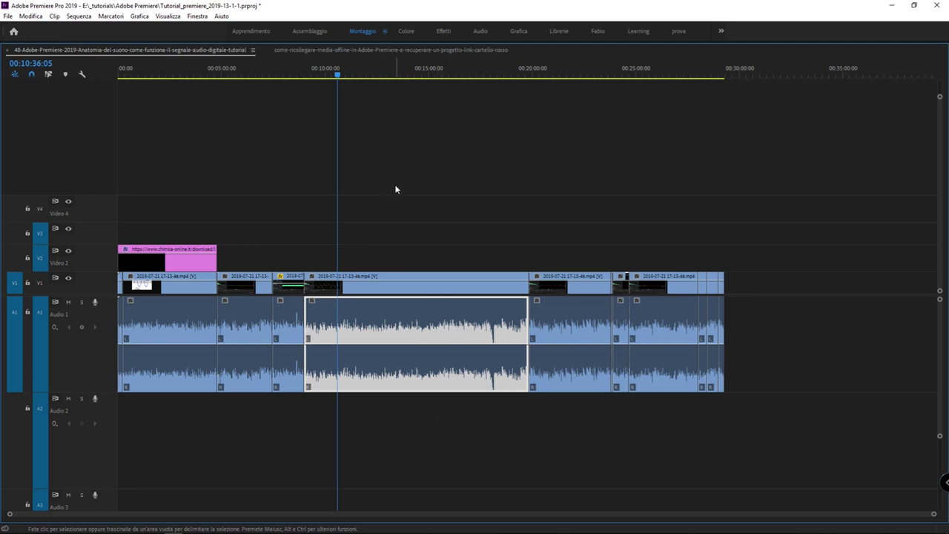
key("grave")
Open New Sequence with Ctrl+N and view its Impostazioni, then Tracce settings for the audio tracks.
key("ctrl+n")
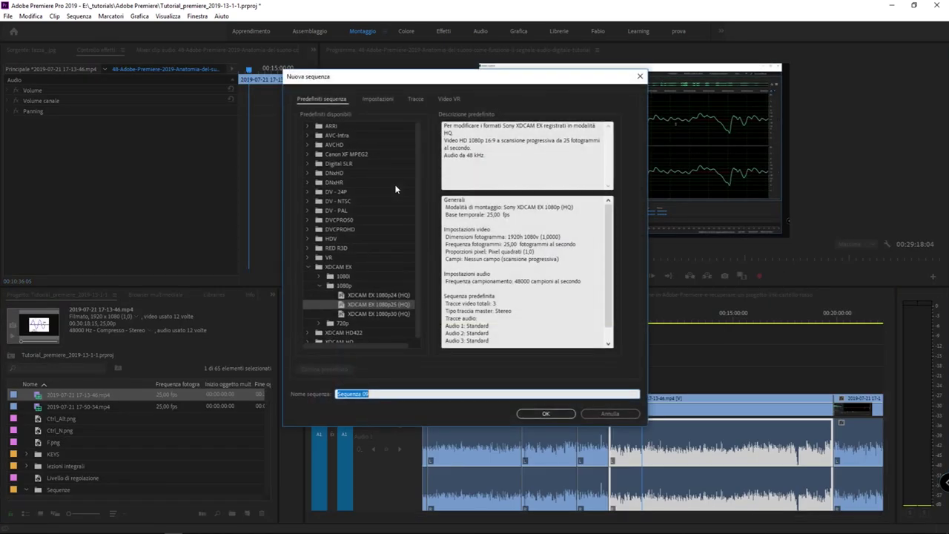
left_click(378, 98)
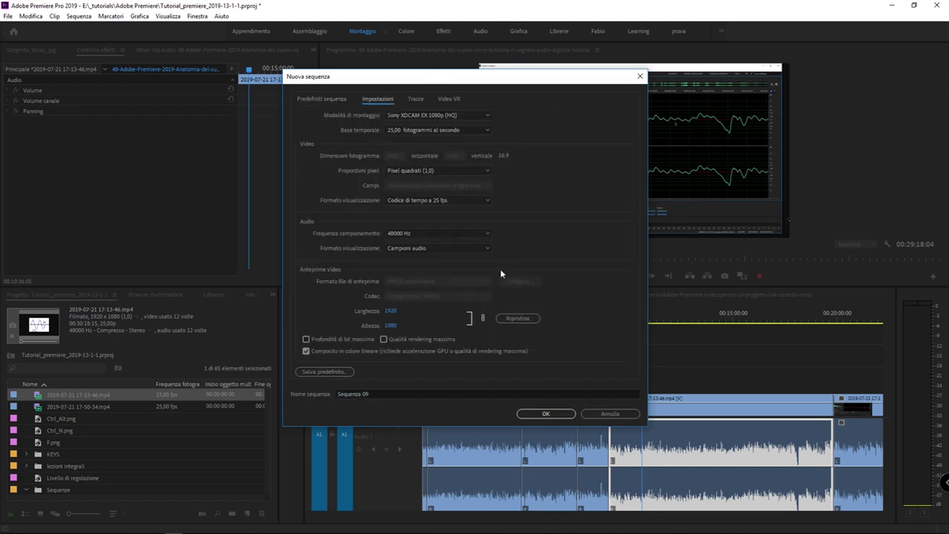
left_click(425, 102)
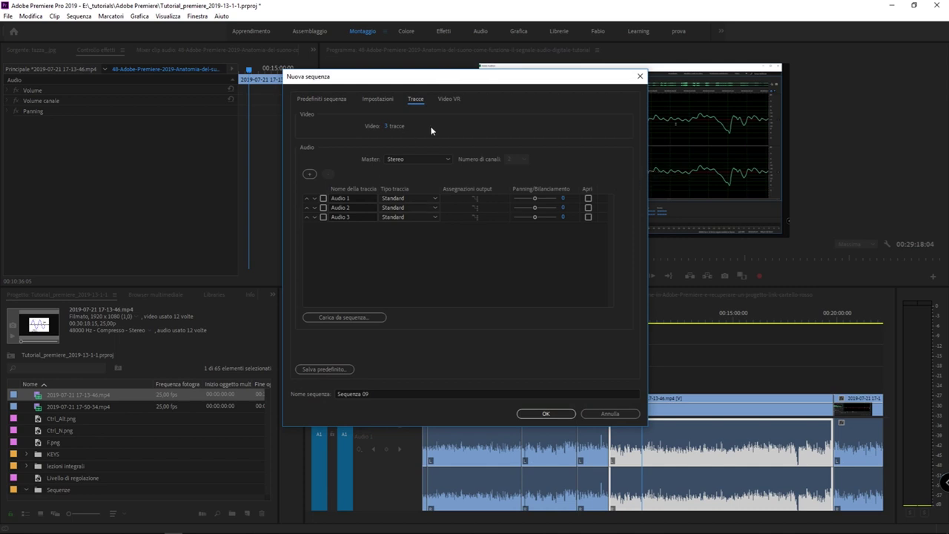
left_click_drag(387, 82, 406, 95)
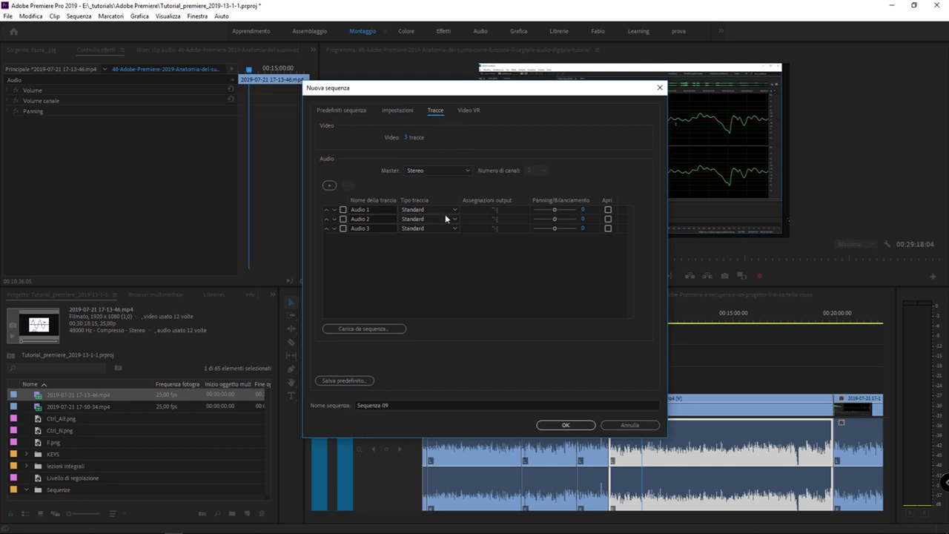
left_click(399, 266)
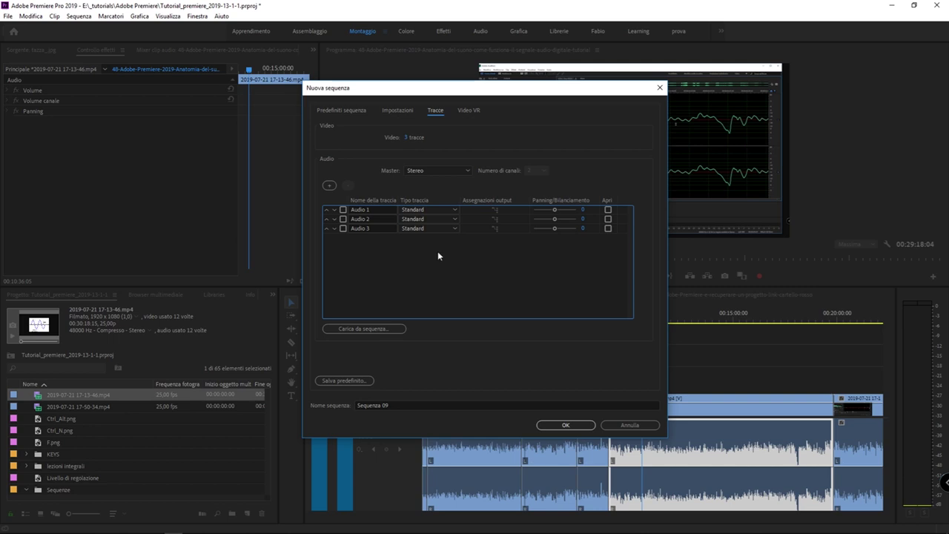
Switch the Master audio to Mono, back to Stereo, then to 5.1.
left_click(450, 172)
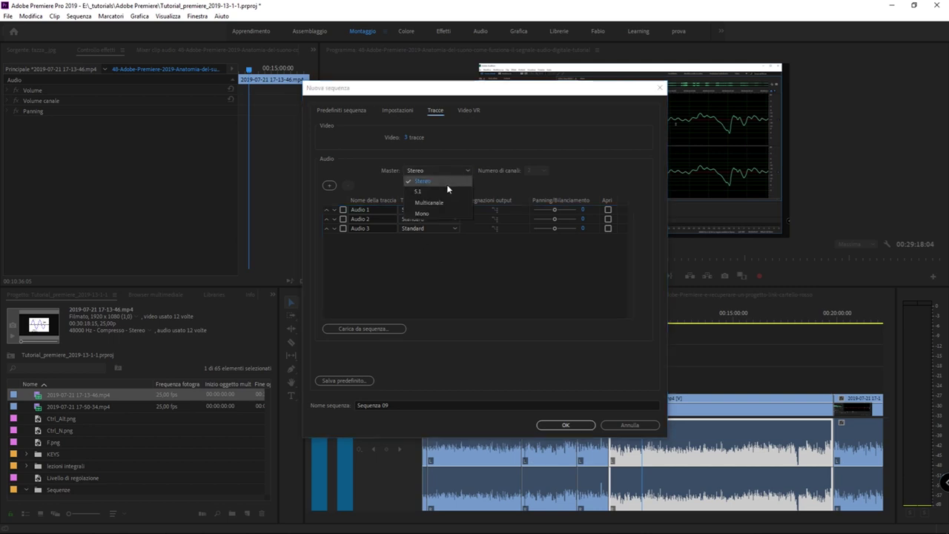
left_click(471, 214)
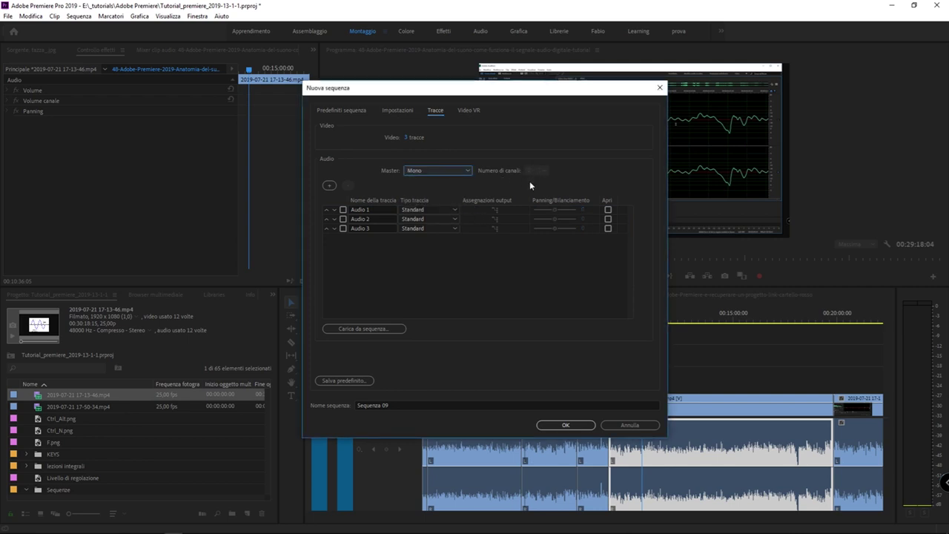
left_click(438, 171)
left_click(450, 184)
left_click(459, 172)
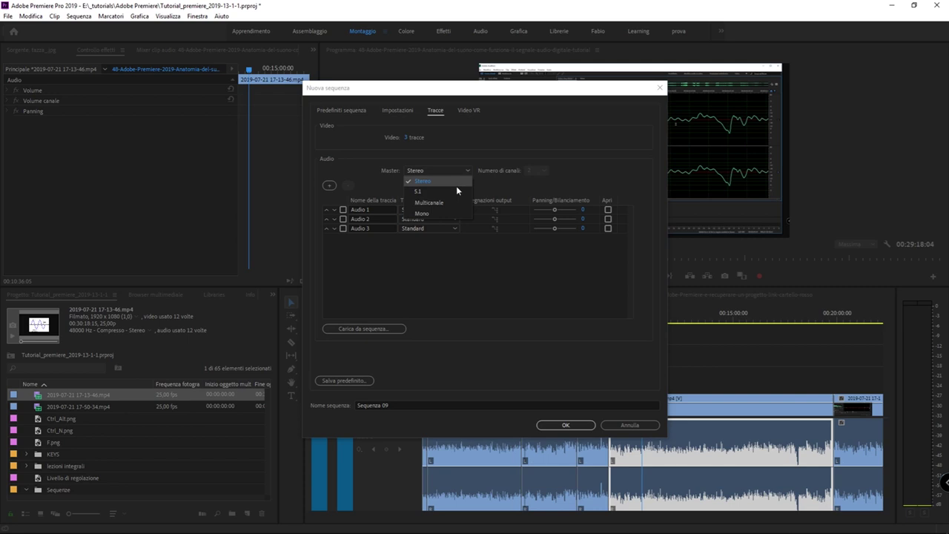
left_click(422, 191)
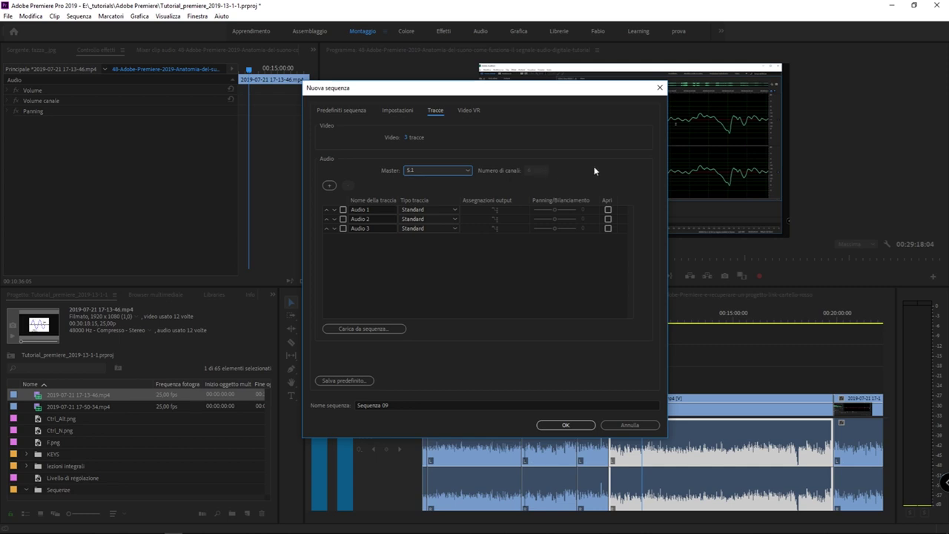
Set the Master to Multicanale and inspect the Numero di canali list without changing it.
left_click(454, 172)
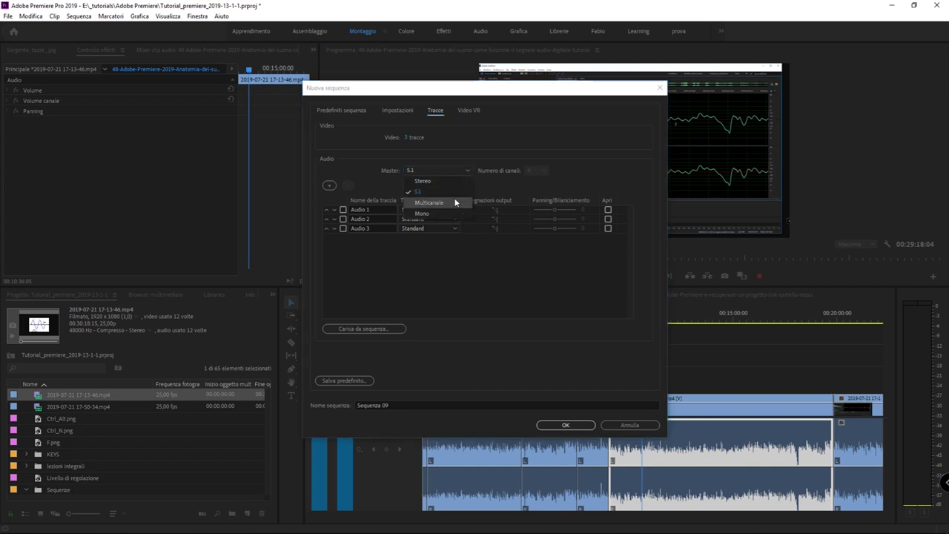
left_click(455, 202)
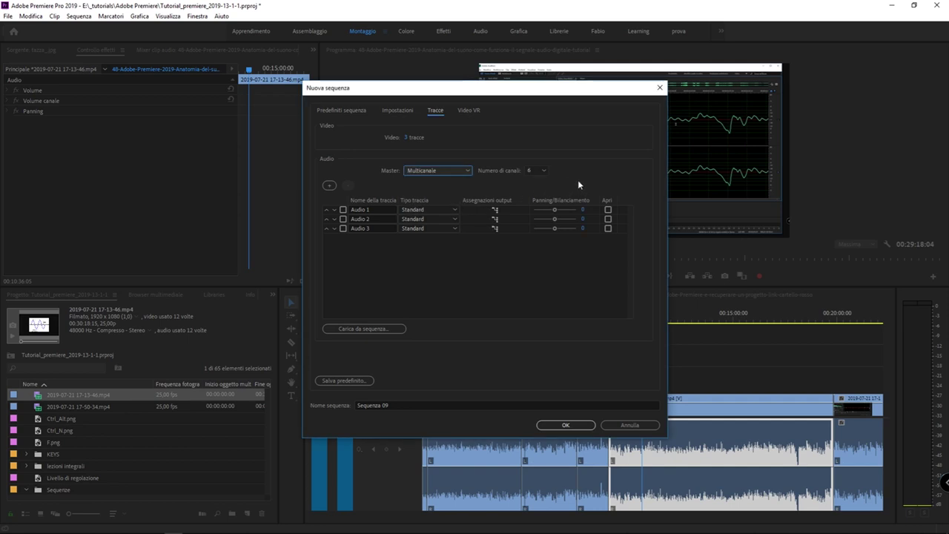
left_click(448, 172)
left_click(398, 184)
left_click(535, 171)
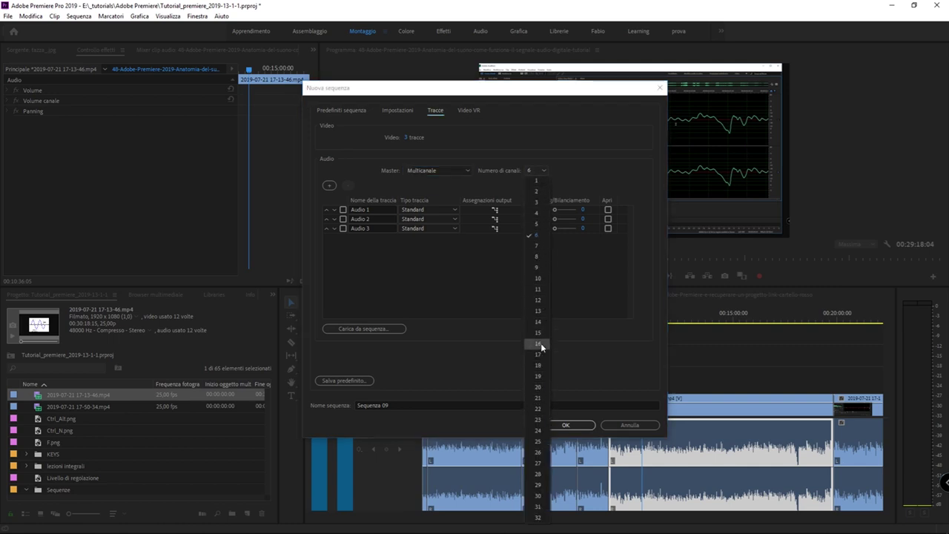
left_click(608, 131)
Close the New Sequence dialog without creating a sequence and deselect the A1 clip.
left_click(659, 88)
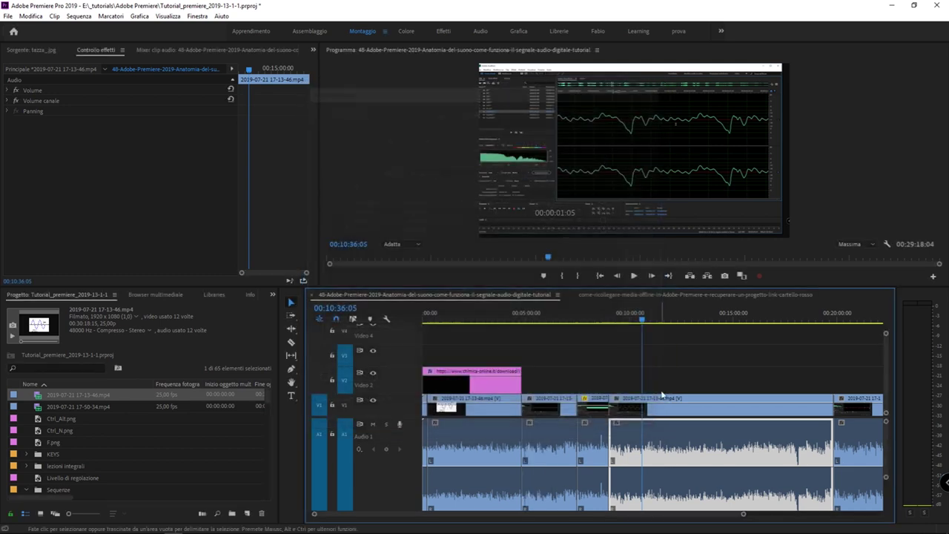
left_click(605, 362)
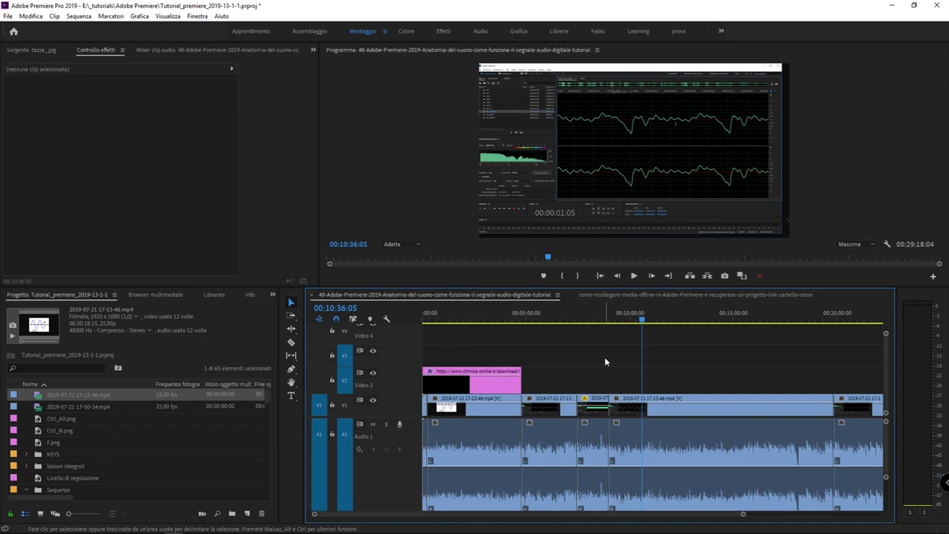